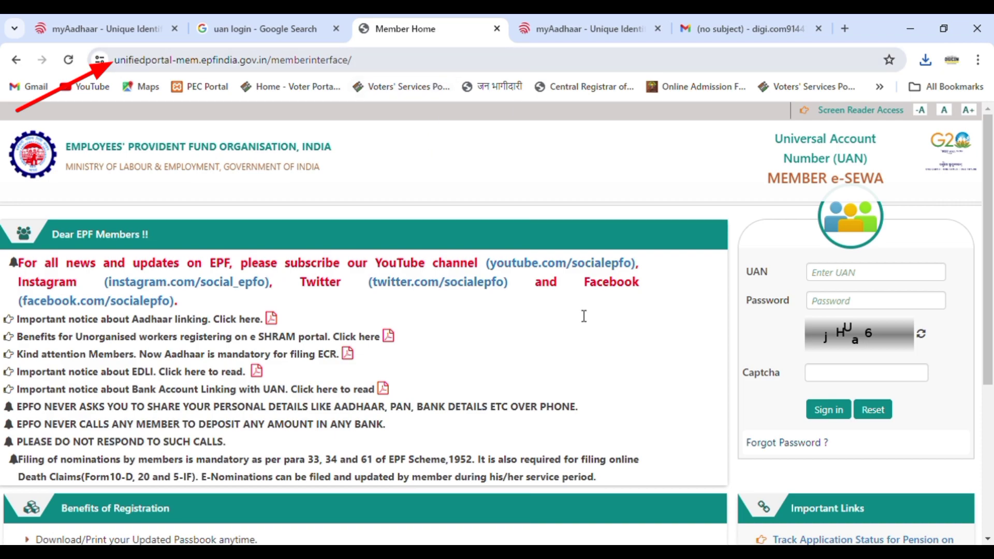
Log in with the UAN, account password and login captcha, fixing the captcha typos.
{"action": "left_click", "coordinate": [848, 281]}
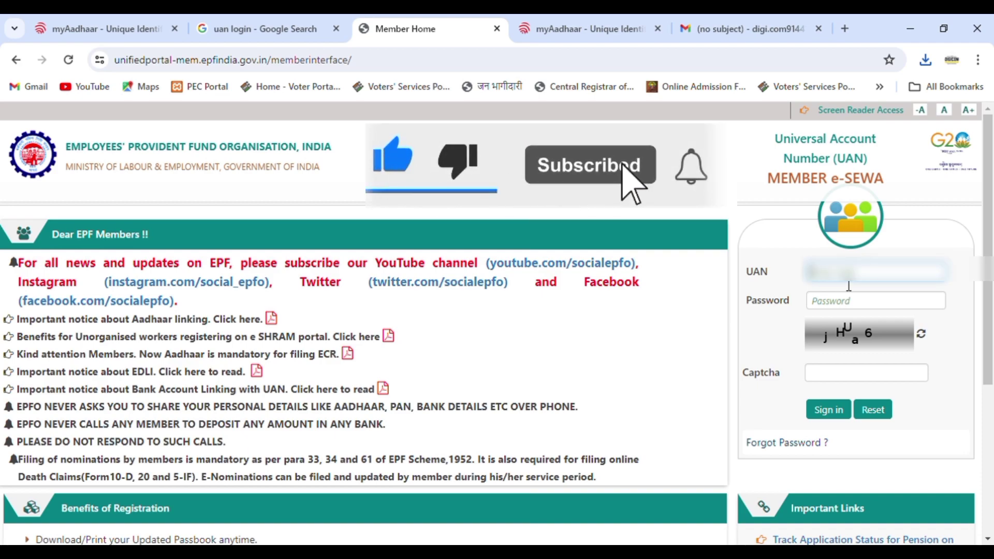
{"action": "type", "text": "****"}
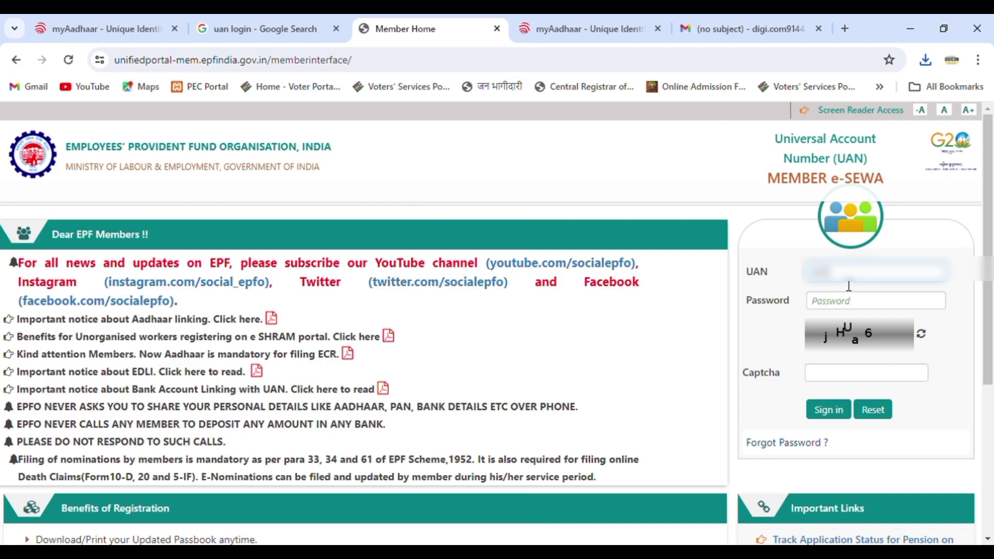
{"action": "type", "text": "****"}
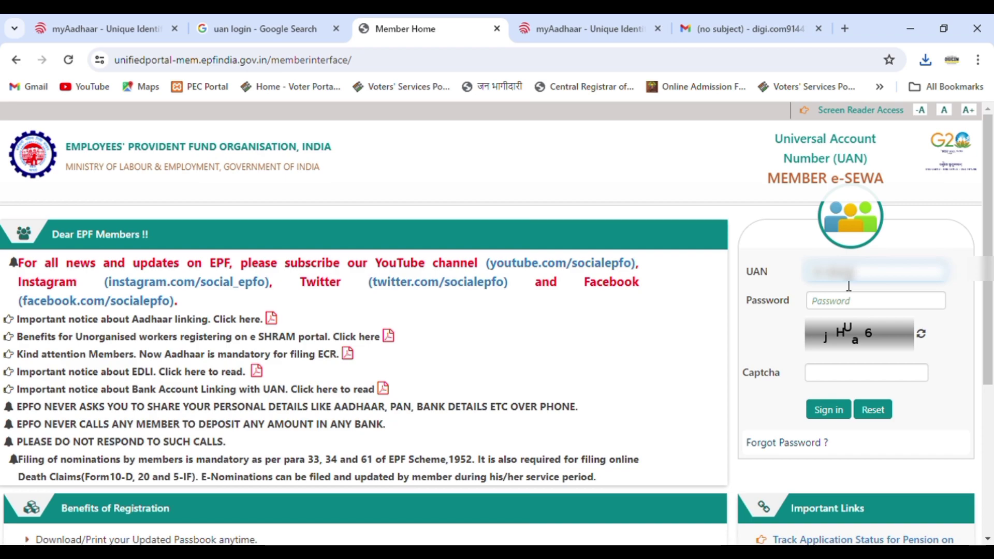
{"action": "type", "text": "****"}
{"action": "left_click", "coordinate": [847, 301]}
{"action": "type", "text": "**"}
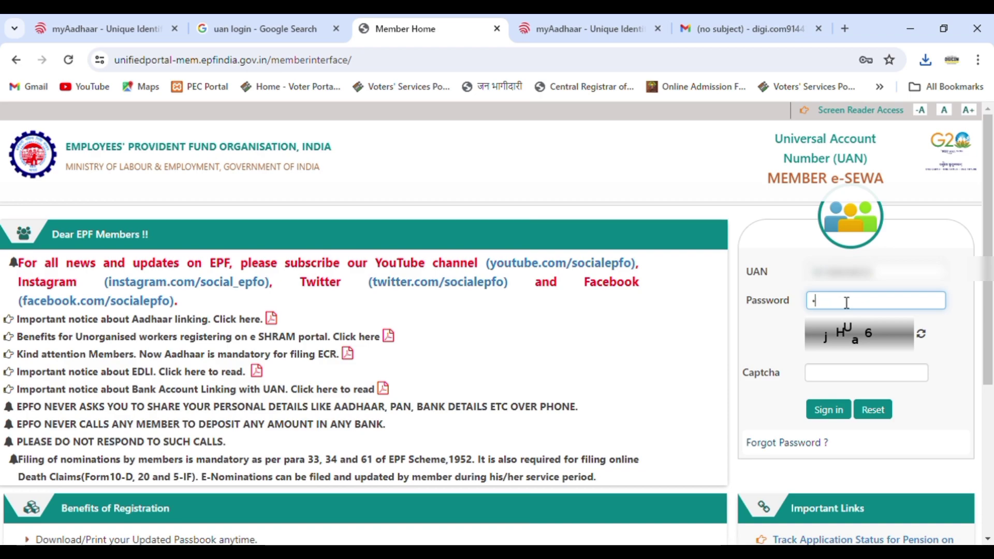
{"action": "type", "text": "*******"}
{"action": "left_click", "coordinate": [838, 377]}
{"action": "type", "text": "jh"}
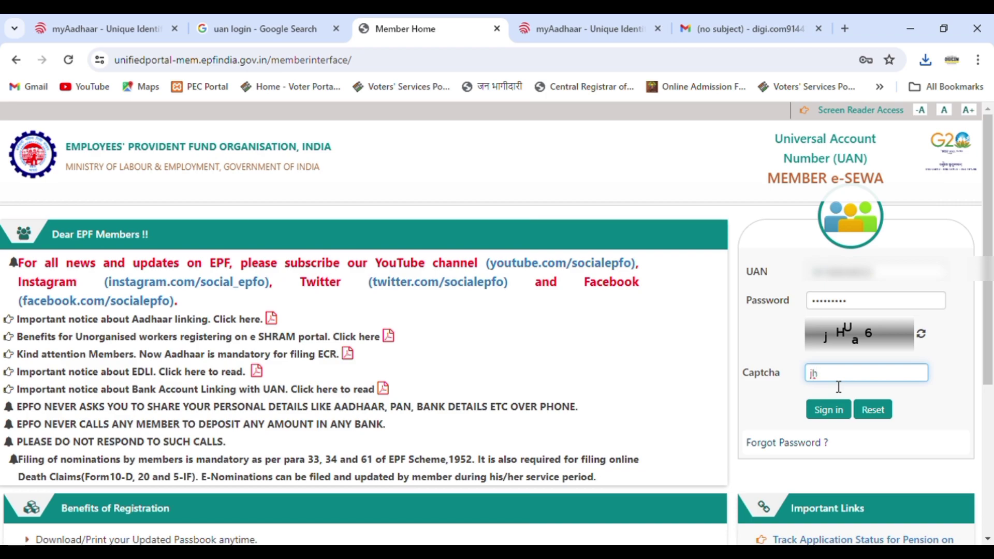
{"action": "key", "text": "BackSpace"}
{"action": "key", "text": "BackSpace"}
{"action": "type", "text": "jHUA"}
{"action": "key", "text": "BackSpace"}
{"action": "type", "text": "a6"}
{"action": "left_click", "coordinate": [829, 415]}
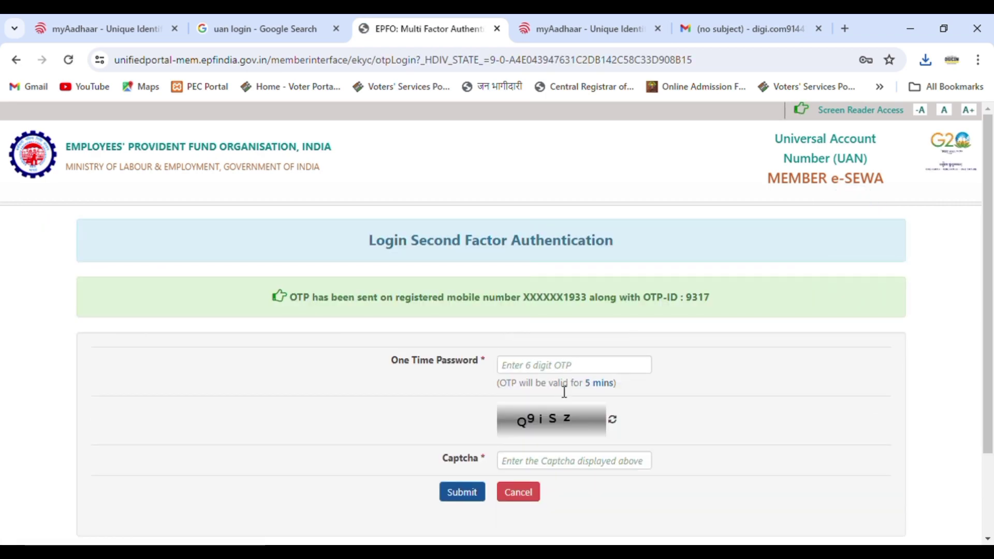
Enter the six-digit one-time password and the OTP page captcha, then submit them.
{"action": "left_click", "coordinate": [560, 371]}
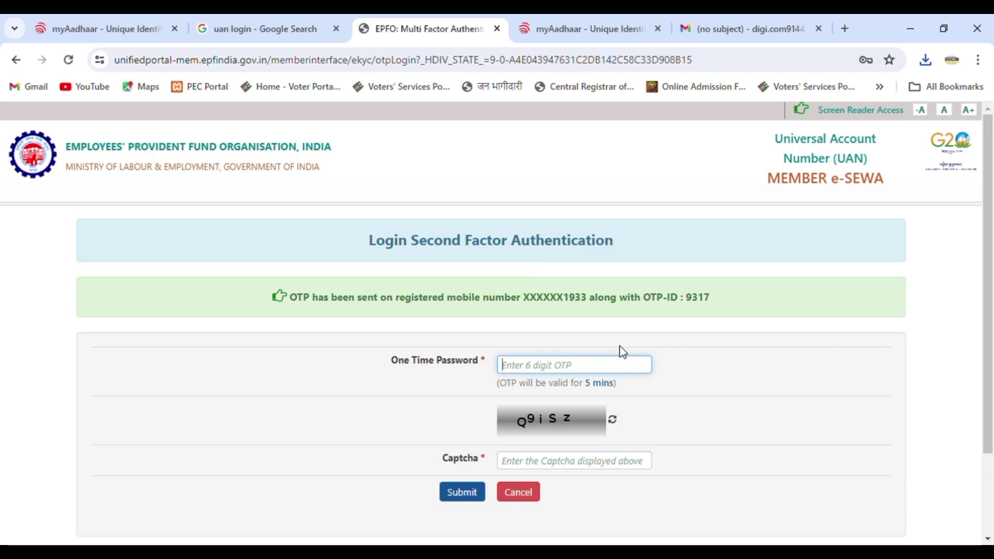
{"action": "left_click", "coordinate": [680, 349]}
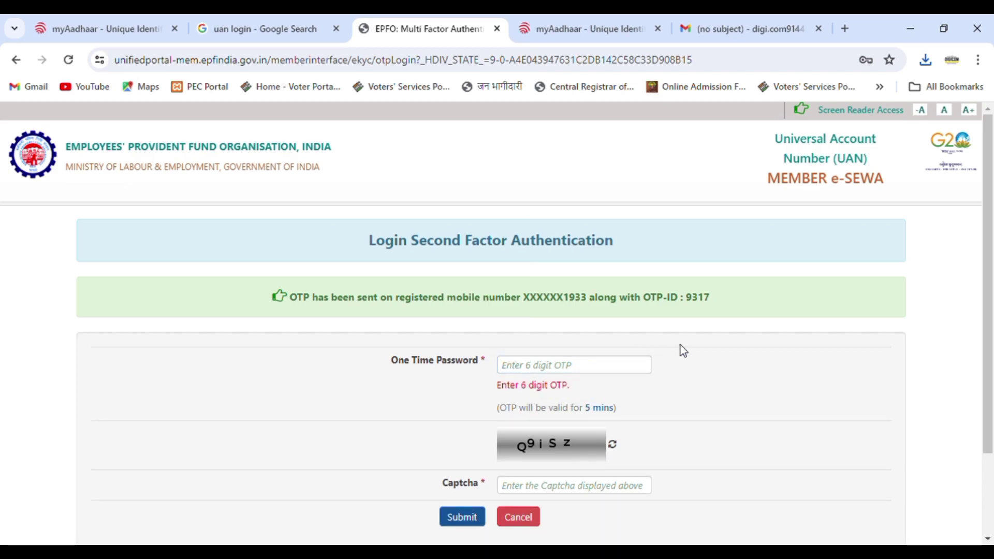
{"action": "left_click", "coordinate": [577, 371]}
{"action": "type", "text": "•••"}
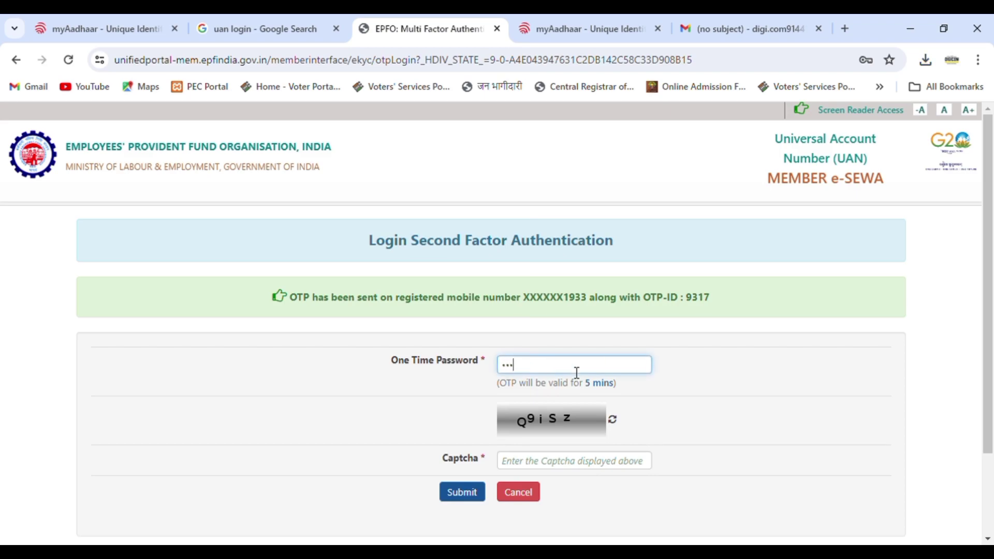
{"action": "type", "text": "•••"}
{"action": "left_click", "coordinate": [538, 466]}
{"action": "type", "text": "Q9iSz"}
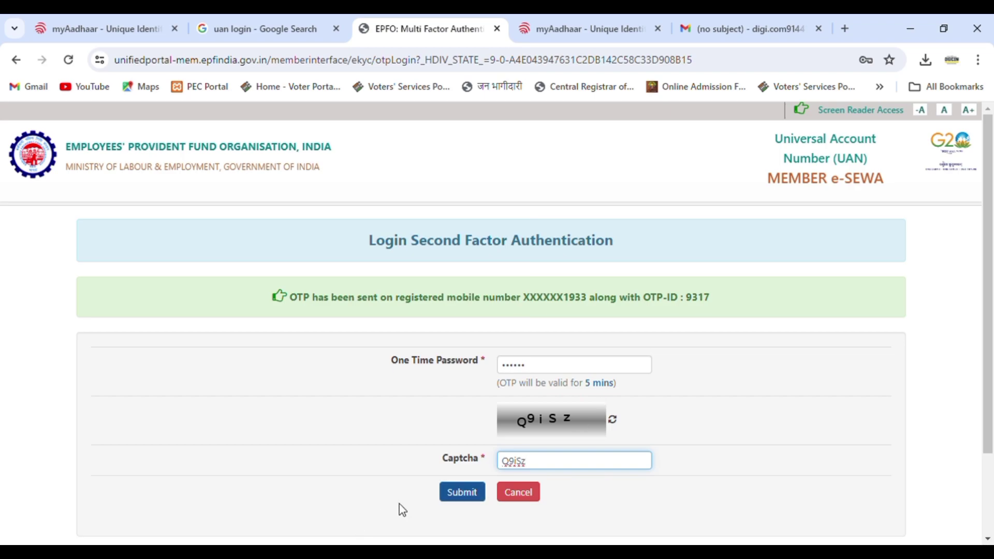
{"action": "left_click", "coordinate": [471, 498]}
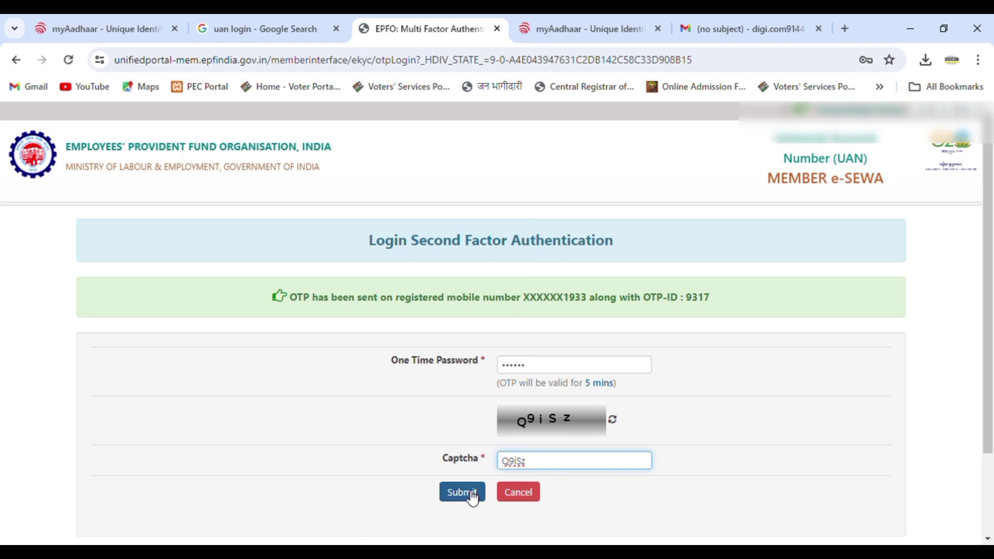
{"action": "left_click", "coordinate": [472, 497]}
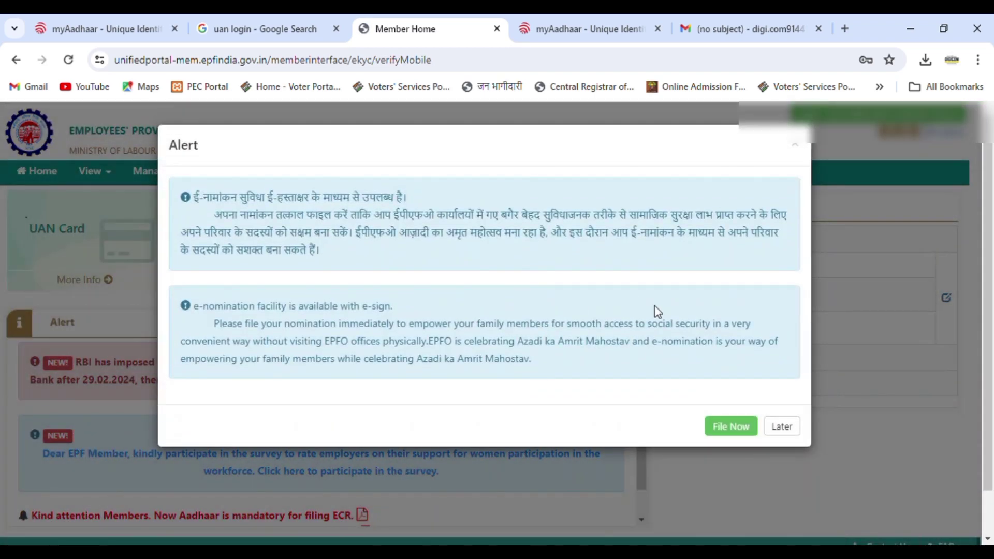
Postpone the e-nomination alert and open the KYC page from the Manage menu.
{"action": "left_click", "coordinate": [781, 427]}
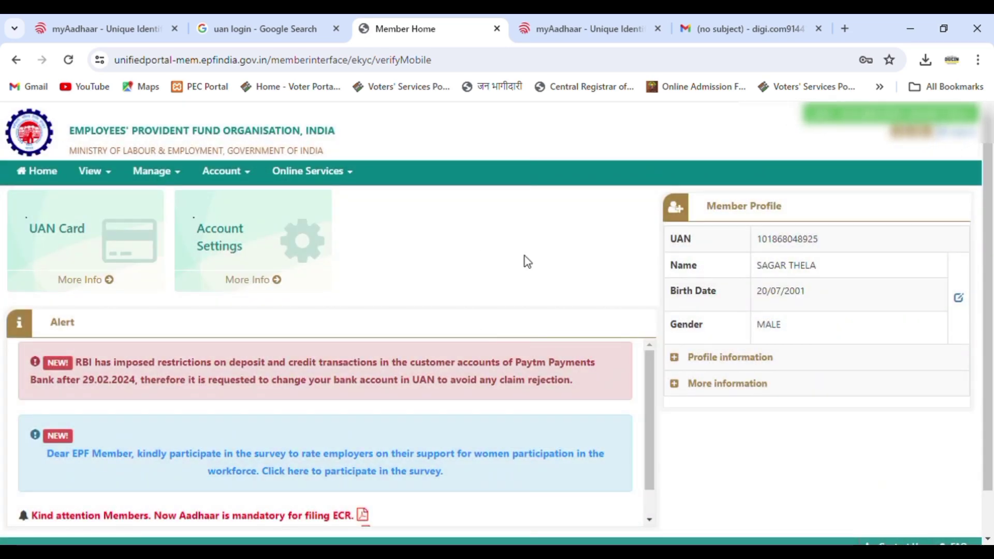
{"action": "left_click", "coordinate": [226, 174]}
{"action": "left_click", "coordinate": [154, 173]}
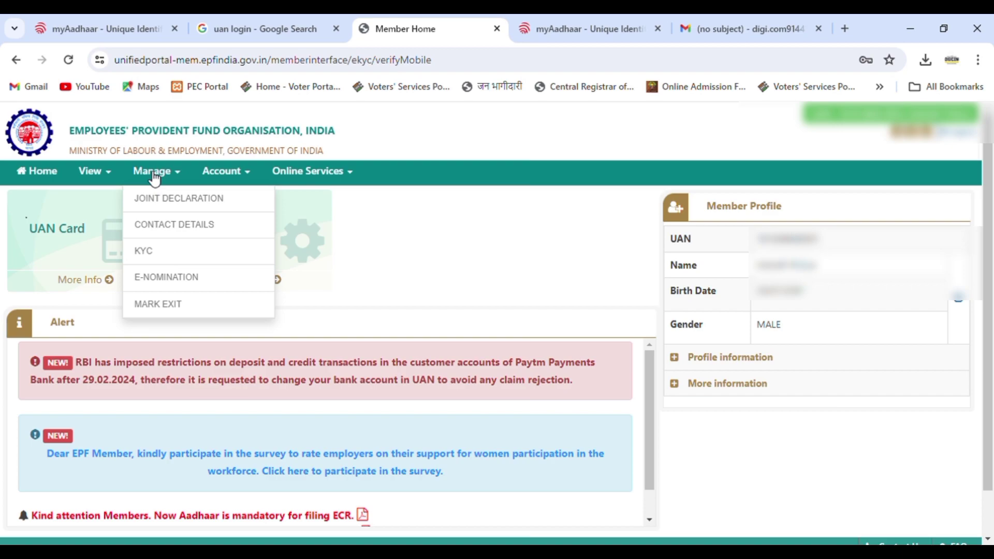
{"action": "left_click", "coordinate": [166, 256]}
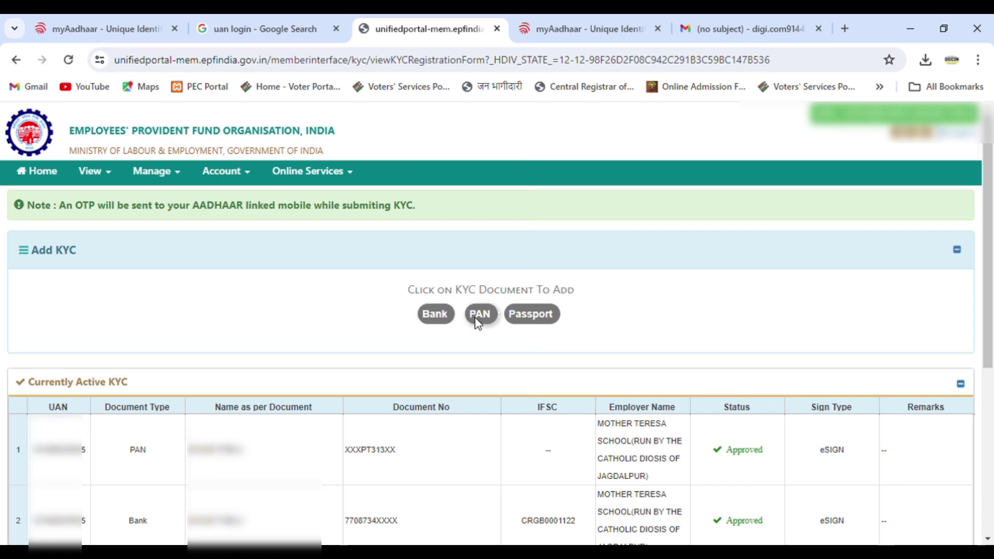
{"action": "left_click", "coordinate": [313, 173]}
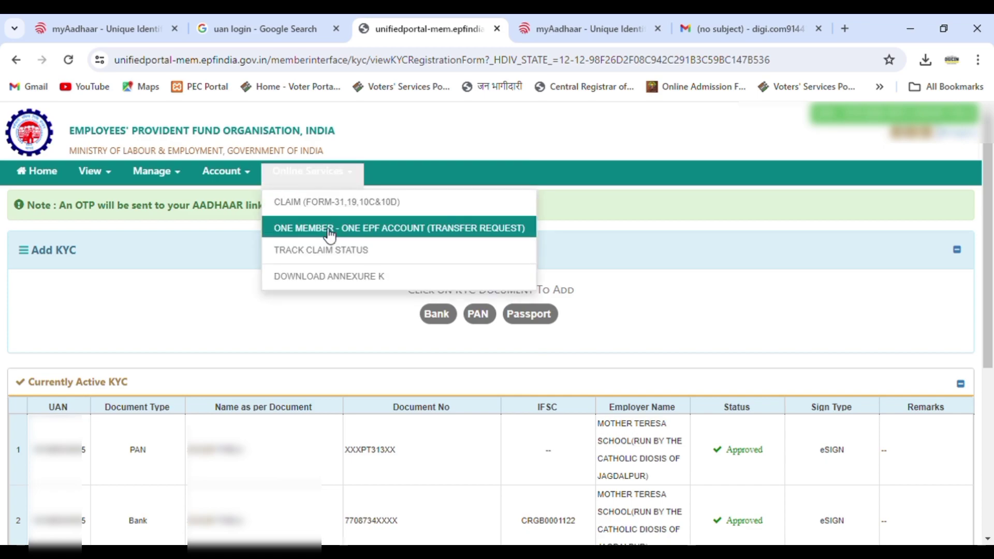
Start a Form-31/19/10C/10D claim, verify the bank account number and accept the undertaking.
{"action": "left_click", "coordinate": [346, 205]}
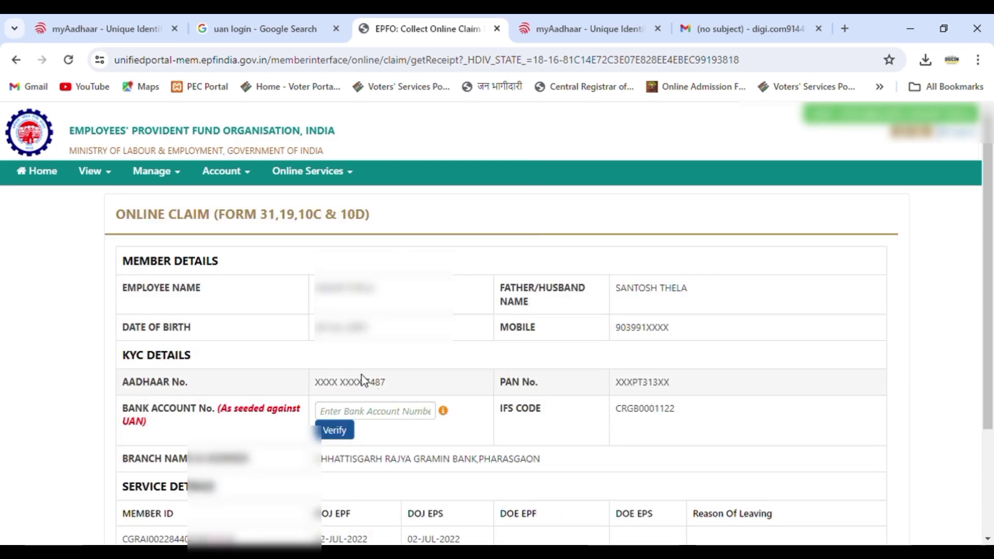
{"action": "left_click", "coordinate": [403, 411]}
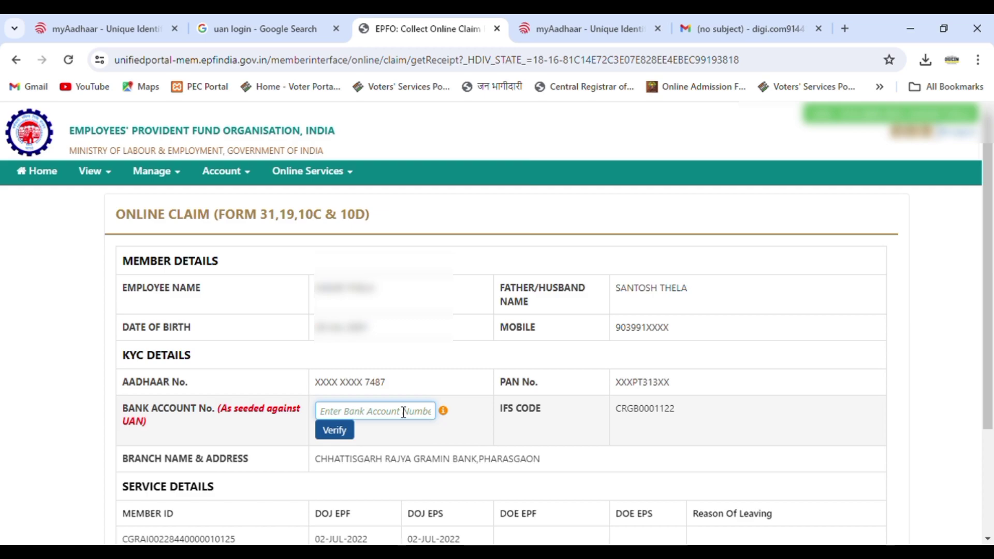
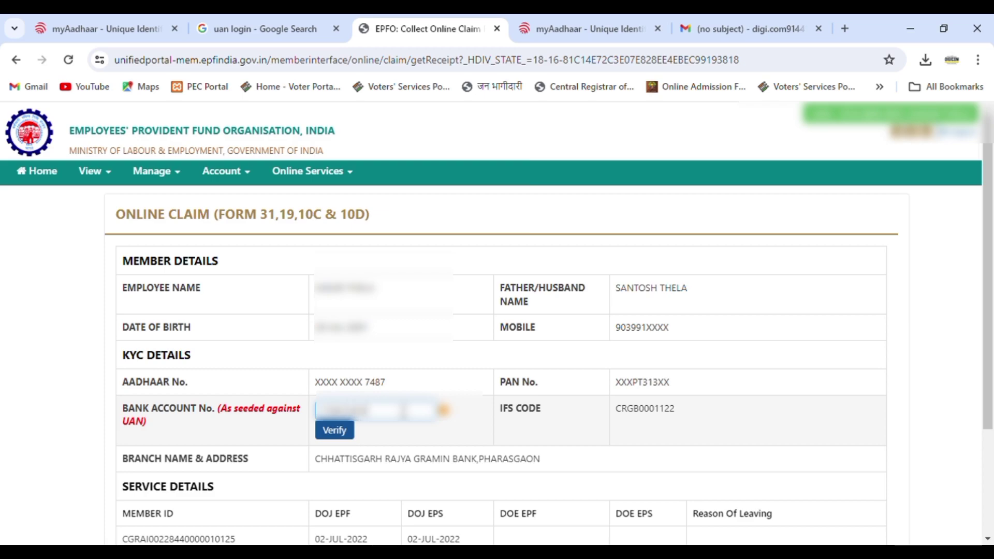
{"action": "left_click", "coordinate": [336, 433]}
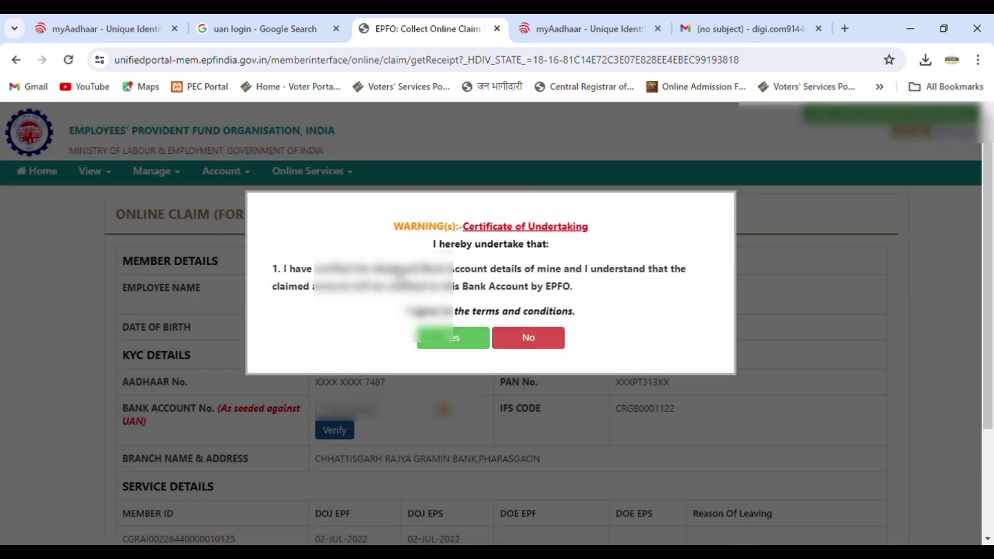
{"action": "left_click", "coordinate": [473, 341]}
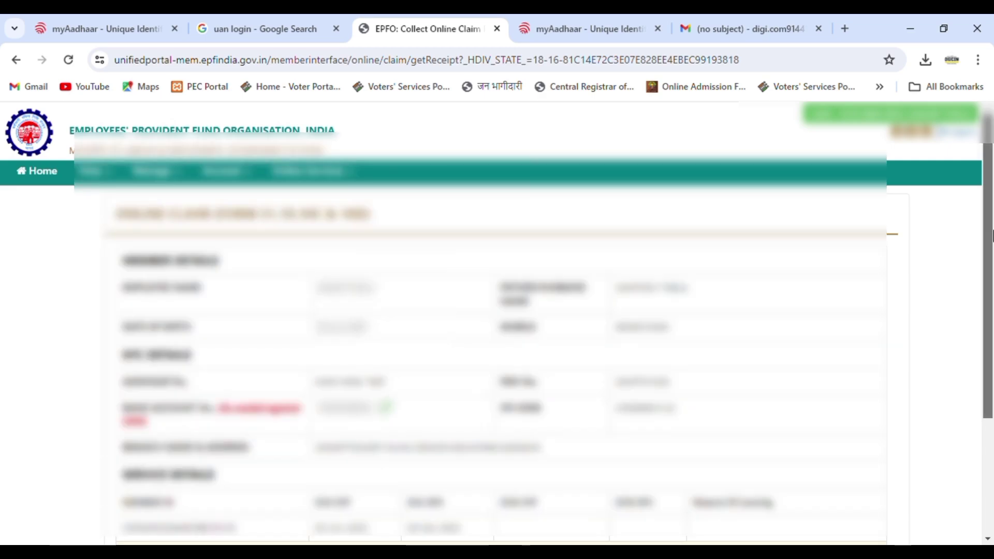
{"action": "scroll", "coordinate": [991, 256], "scroll_direction": "down", "scroll_amount": 3}
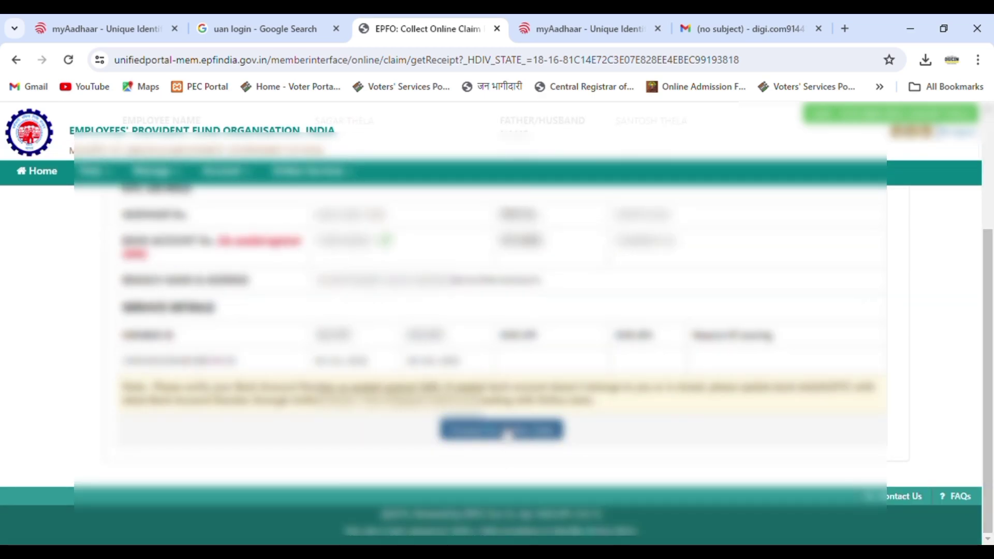
{"action": "left_click", "coordinate": [501, 430]}
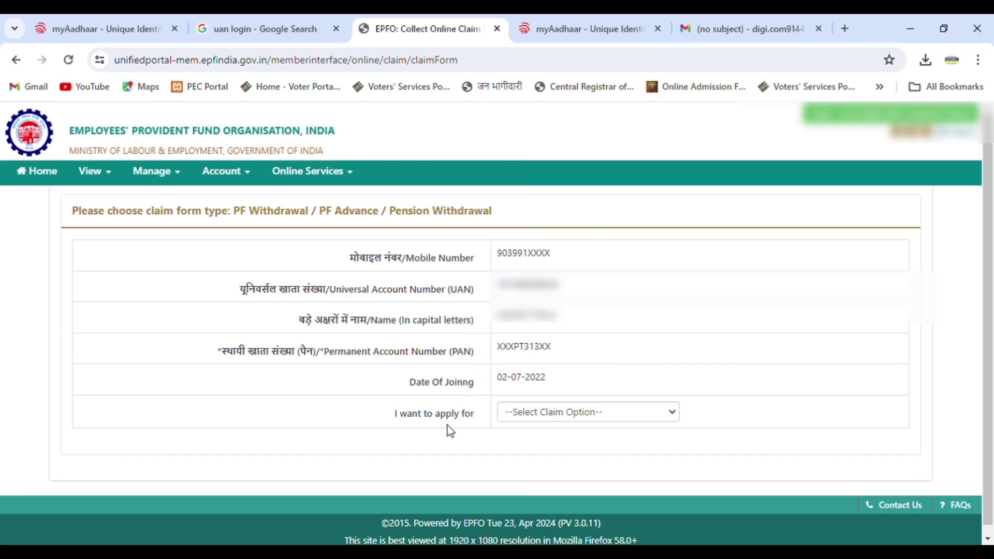
Select PF ADVANCE (FORM-31) as the claim and Illness as the advance purpose.
{"action": "left_click", "coordinate": [551, 412]}
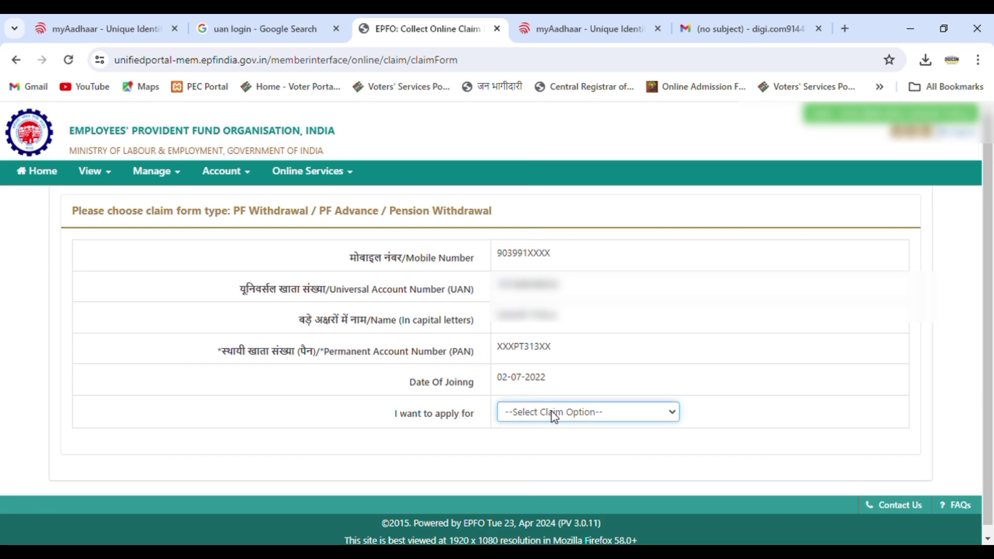
{"action": "left_click", "coordinate": [550, 446]}
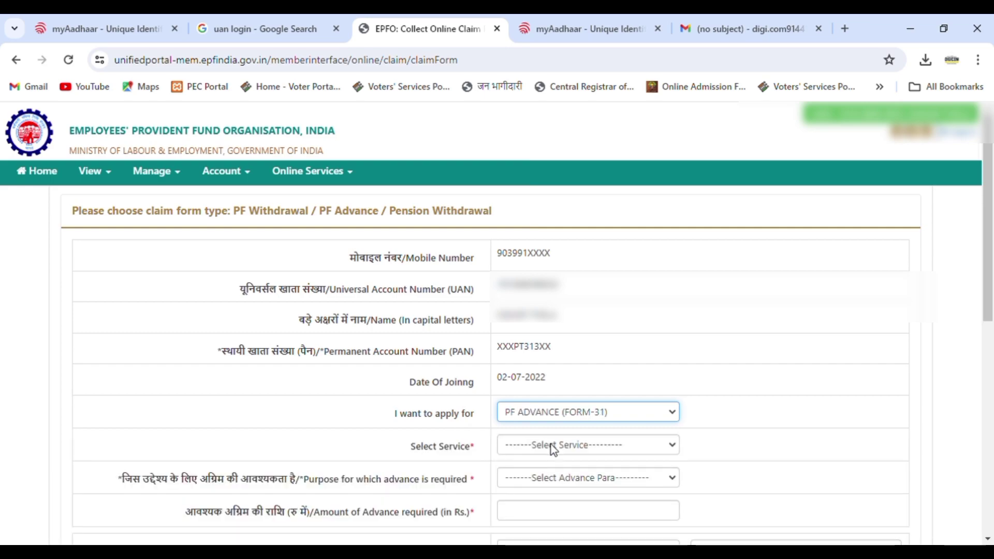
{"action": "left_click_drag", "start_coordinate": [991, 274], "coordinate": [991, 370]}
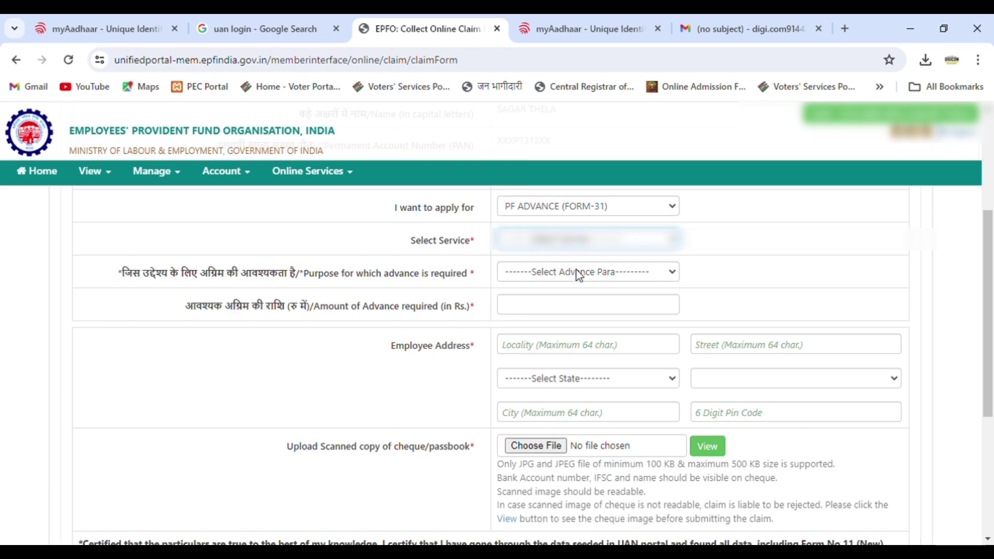
{"action": "left_click", "coordinate": [576, 270]}
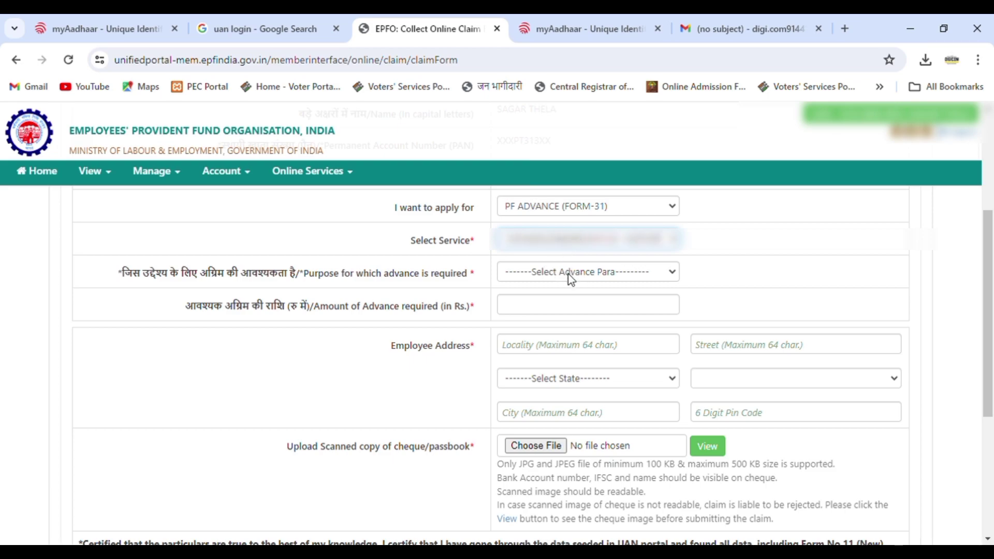
{"action": "left_click", "coordinate": [567, 274]}
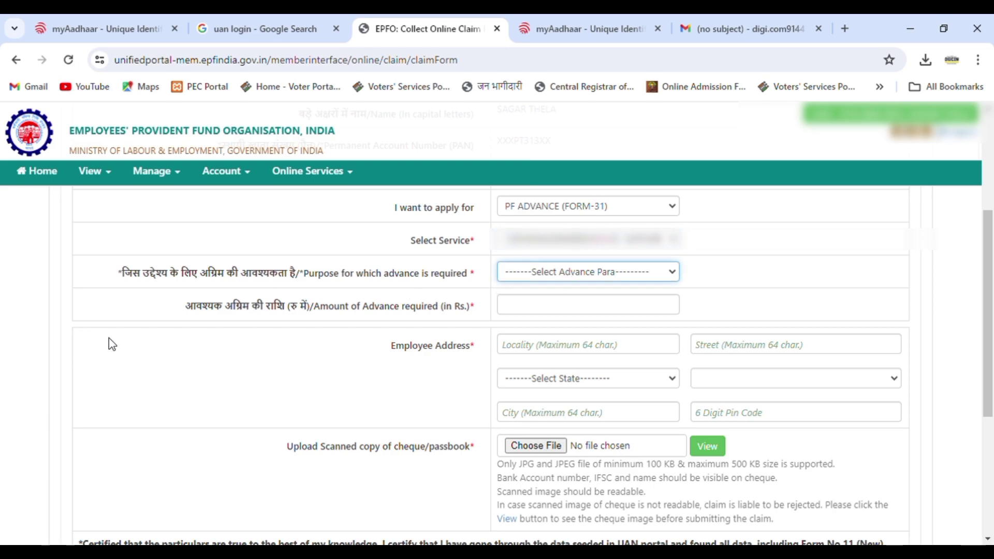
{"action": "left_click", "coordinate": [96, 329]}
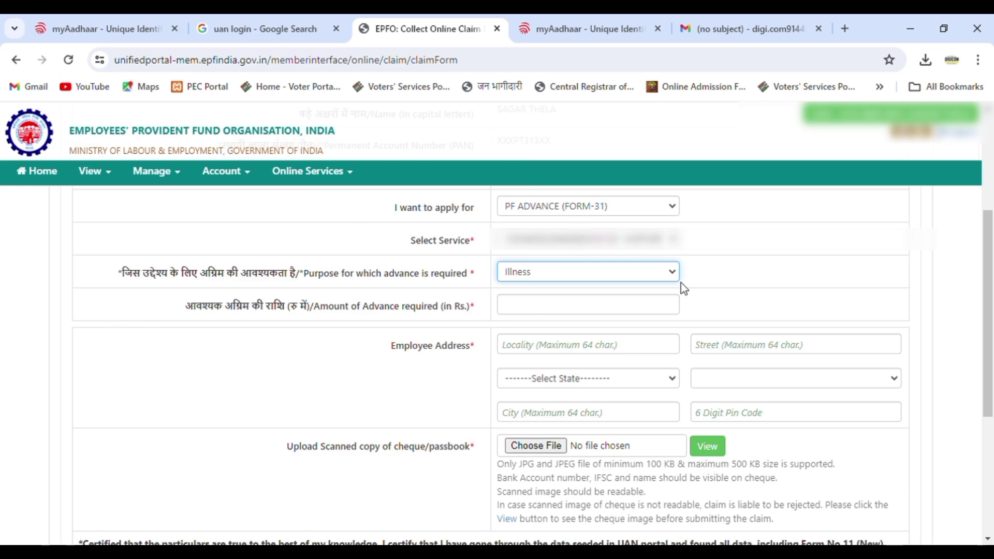
{"action": "left_click", "coordinate": [562, 309]}
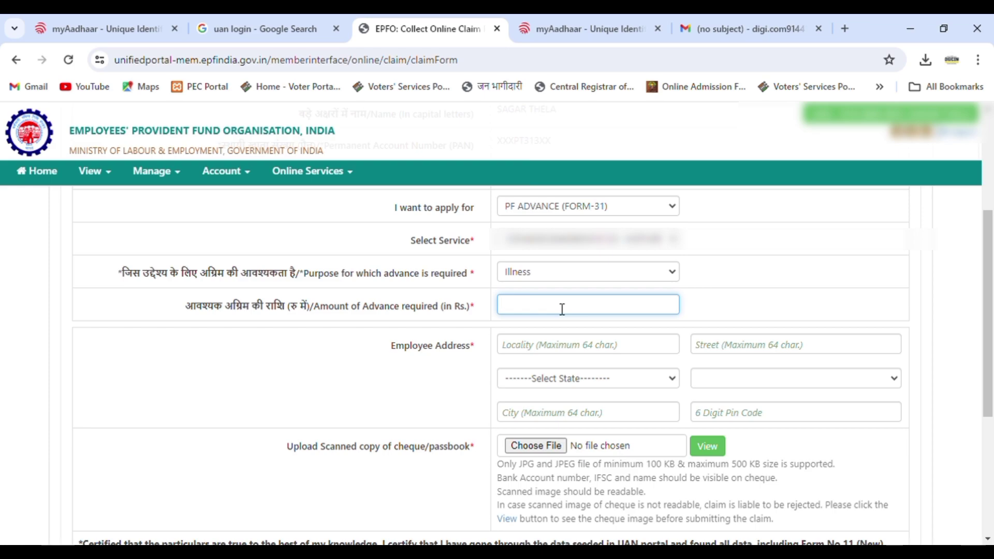
Enter 4500 as the advance amount and set the address locality, state and district.
{"action": "type", "text": "4500"}
{"action": "left_click", "coordinate": [561, 351]}
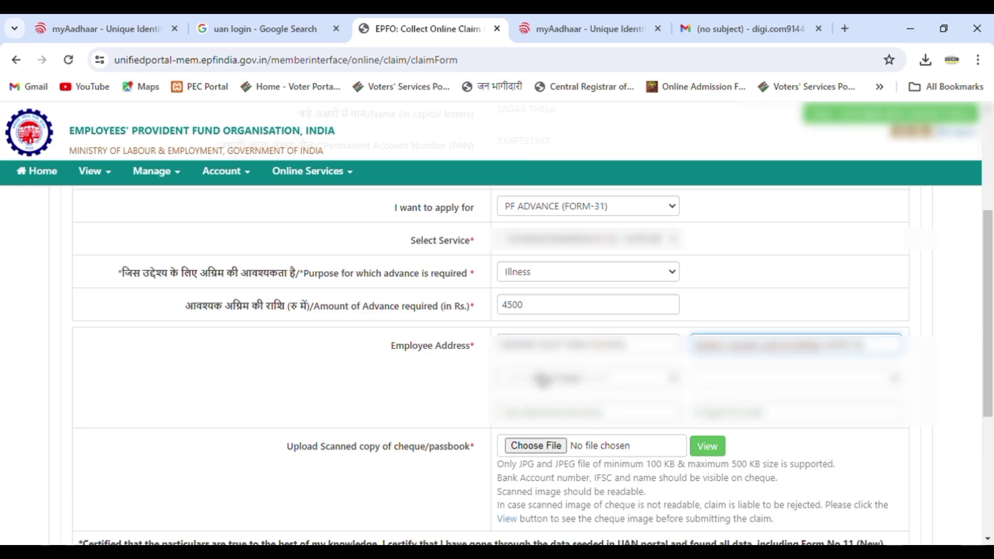
{"action": "left_click", "coordinate": [542, 380]}
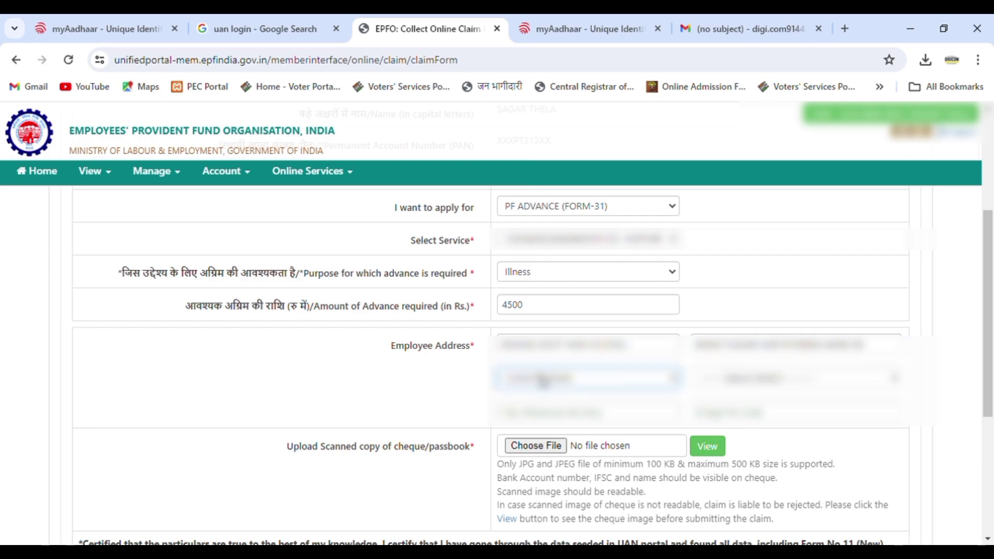
{"action": "key", "text": "r"}
{"action": "key", "text": "r"}
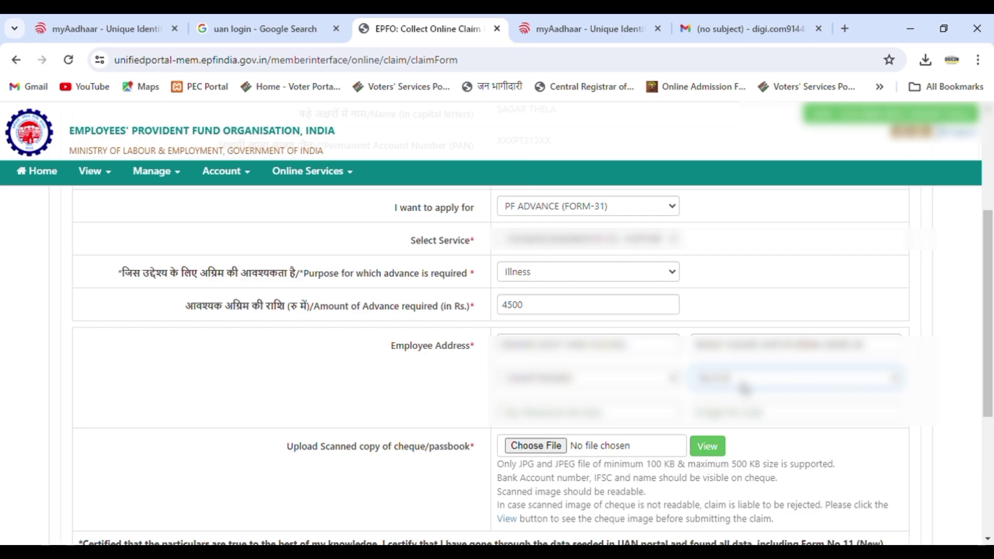
Fill in the city and pin code of the employee address.
{"action": "left_click", "coordinate": [668, 419]}
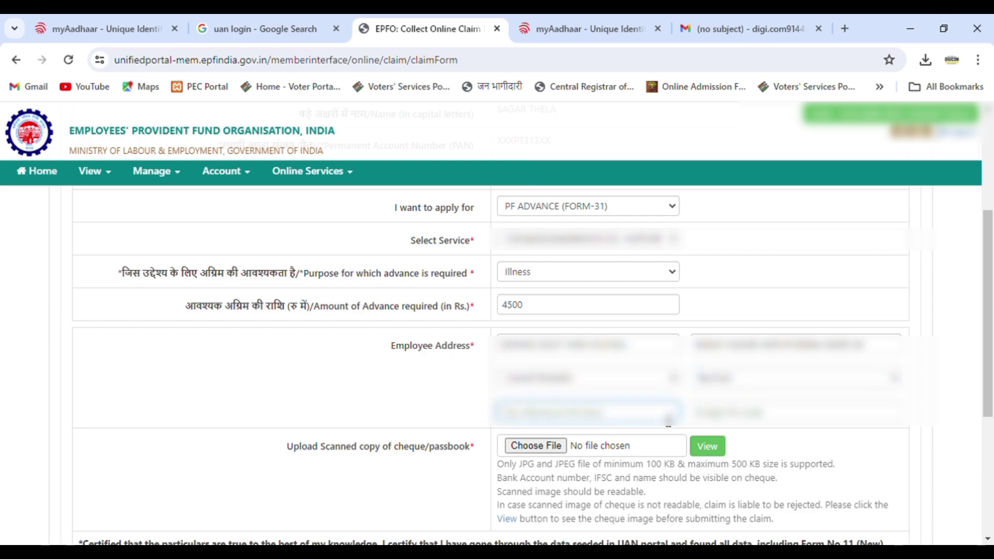
{"action": "type", "text": "RAIPUR"}
{"action": "key", "text": "Tab"}
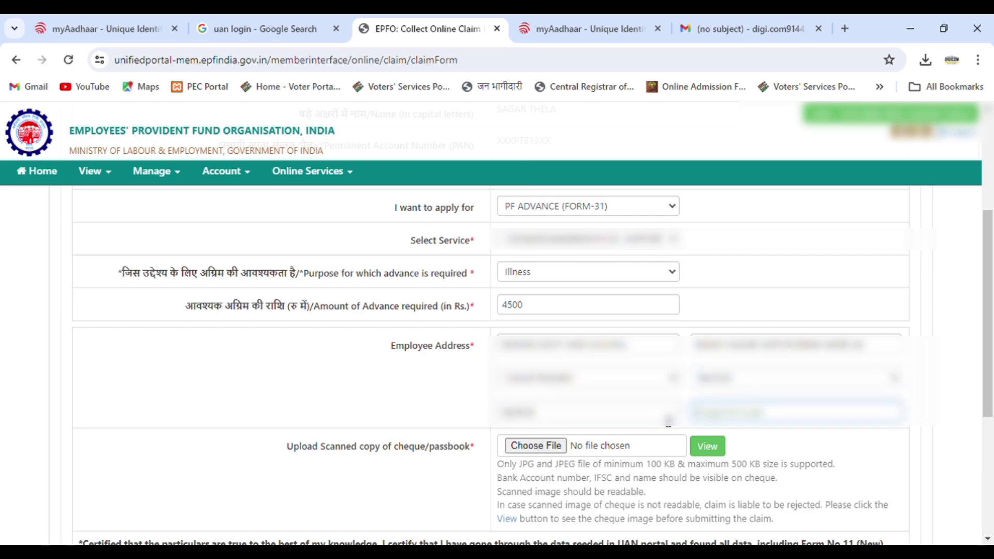
{"action": "type", "text": "492"}
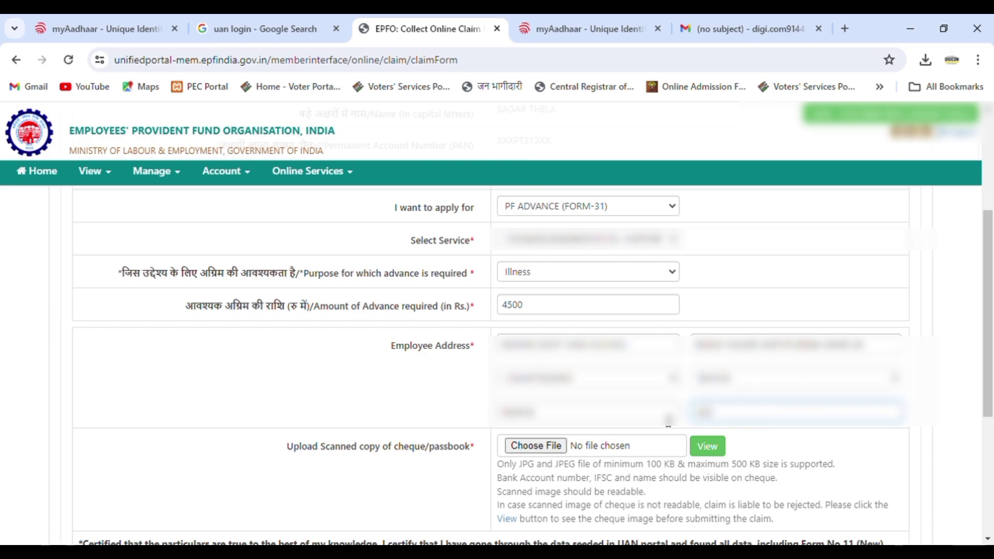
{"action": "key", "text": "BackSpace"}
{"action": "key", "text": "BackSpace"}
{"action": "type", "text": "9001"}
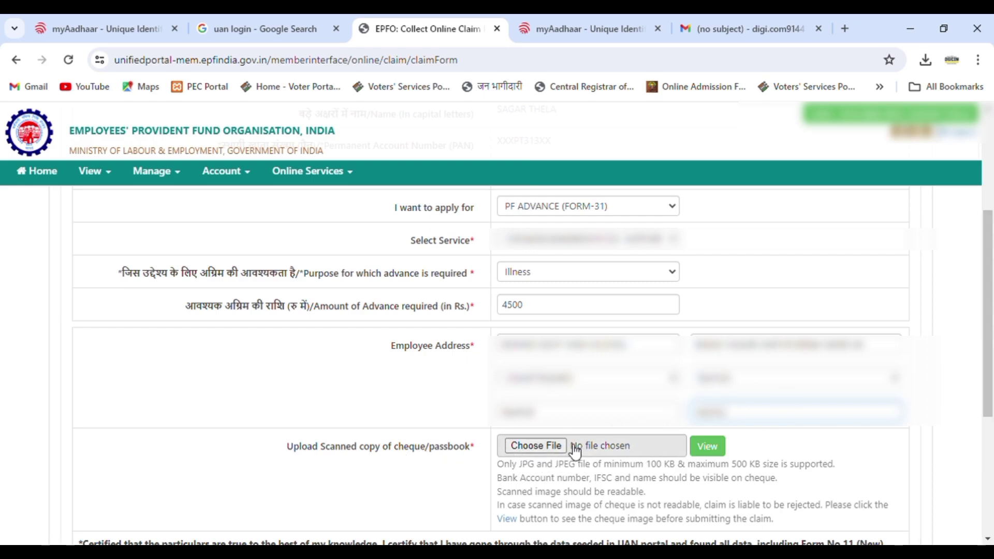
Attach the scanned cheque JPG, tick the Aadhaar consent box and request an Aadhaar OTP.
{"action": "left_click", "coordinate": [527, 450]}
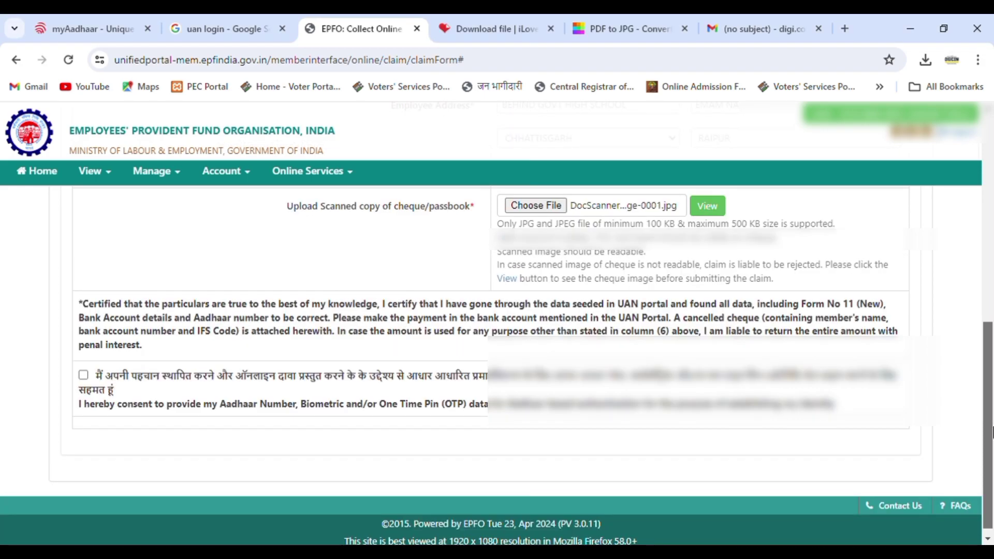
{"action": "left_click_drag", "start_coordinate": [992, 432], "coordinate": [992, 437]}
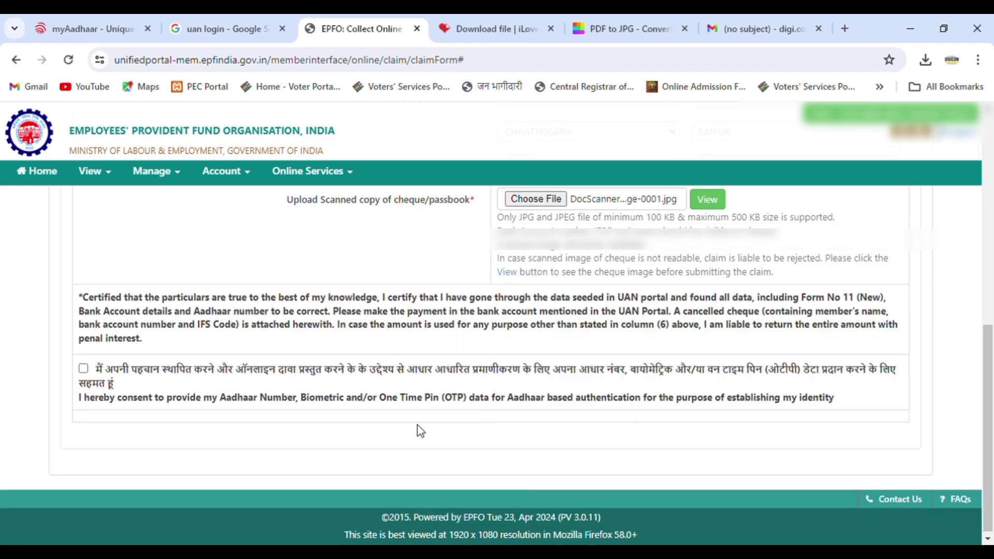
{"action": "left_click", "coordinate": [84, 369]}
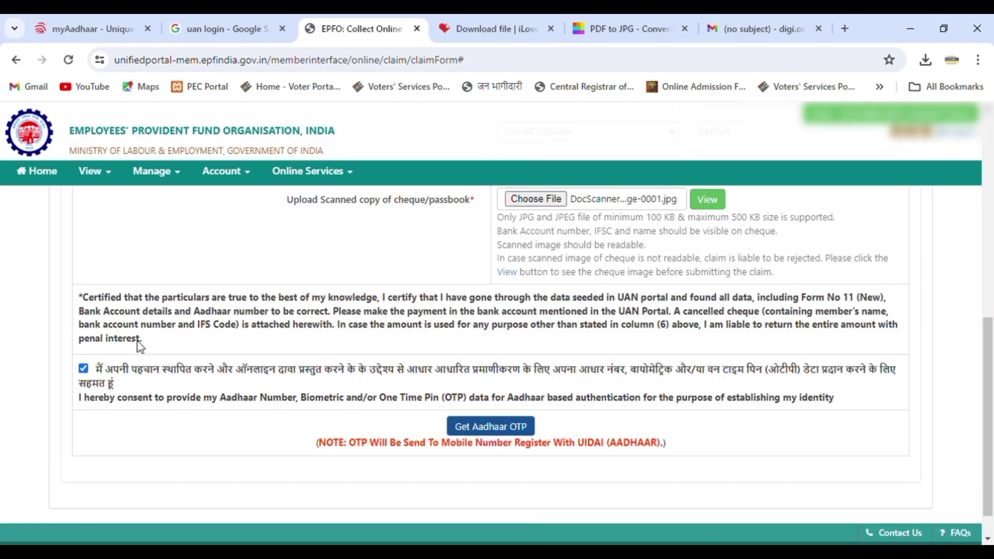
{"action": "left_click", "coordinate": [490, 430]}
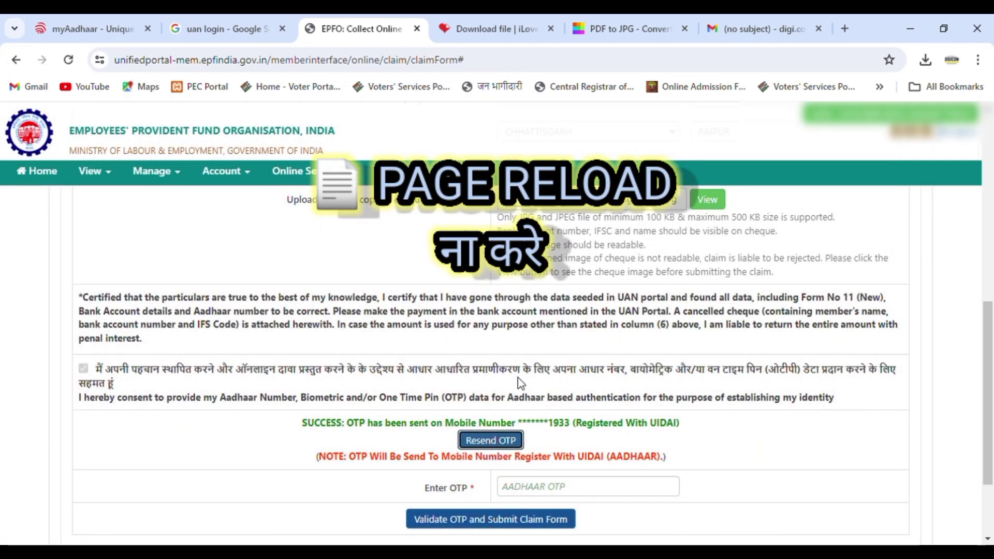
Enter the received Aadhaar OTP and validate it to submit the Form-31 claim.
{"action": "left_click", "coordinate": [552, 493]}
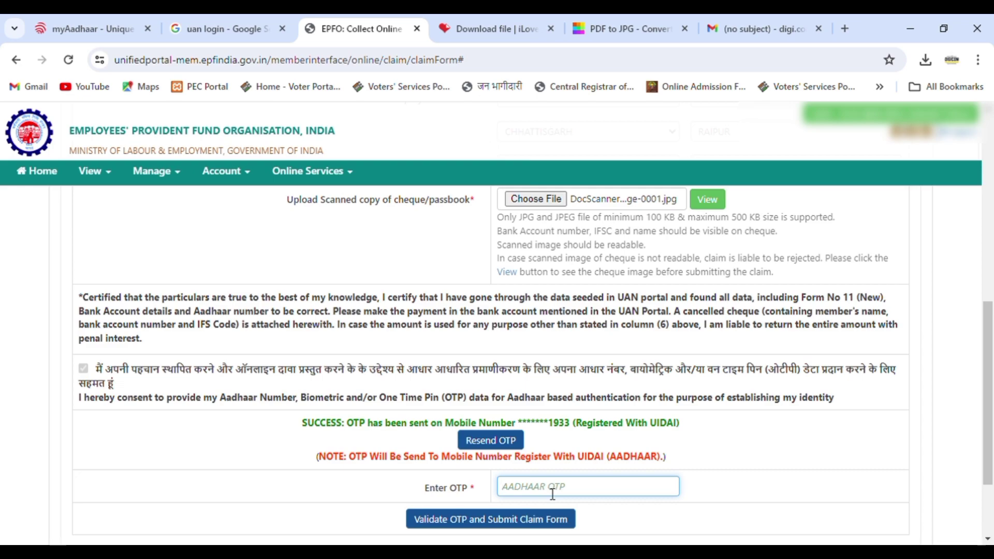
{"action": "type", "text": "••••••"}
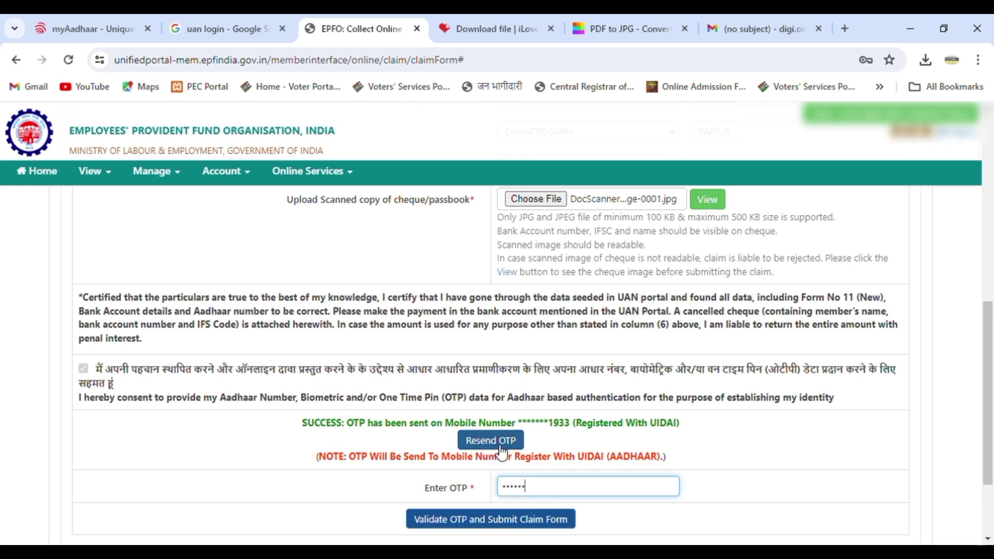
{"action": "left_click", "coordinate": [488, 520]}
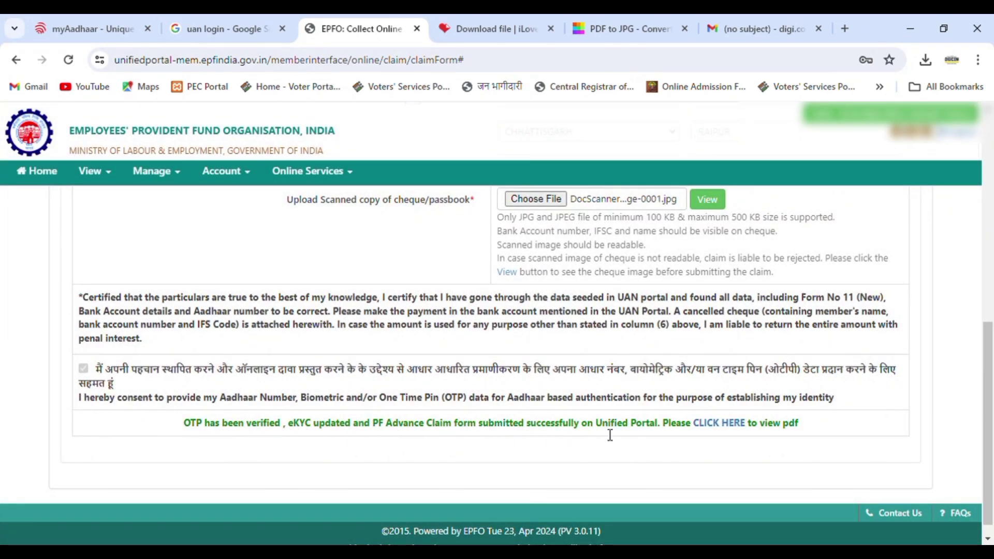
View the submitted claim as a PDF and save a copy to the computer.
{"action": "left_click", "coordinate": [718, 424]}
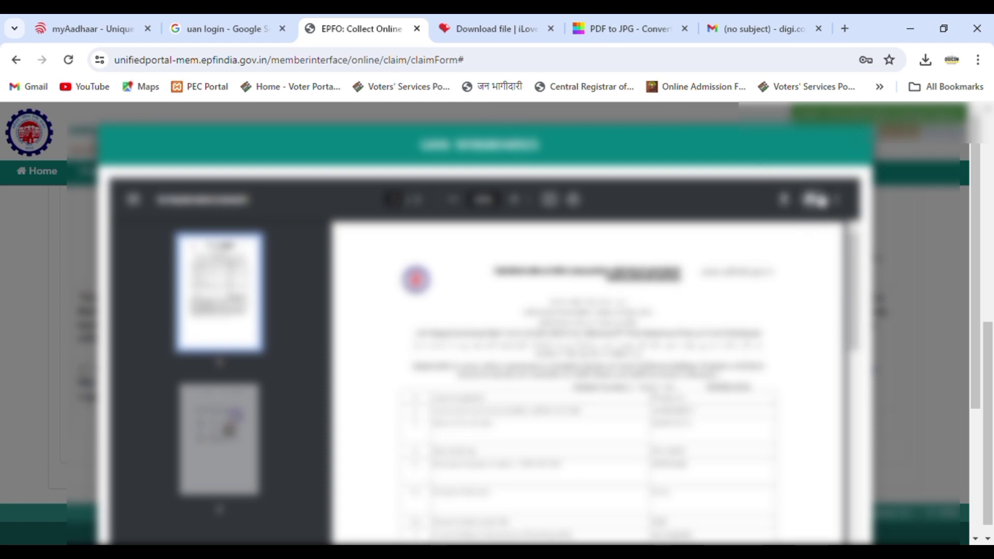
{"action": "left_click", "coordinate": [784, 201]}
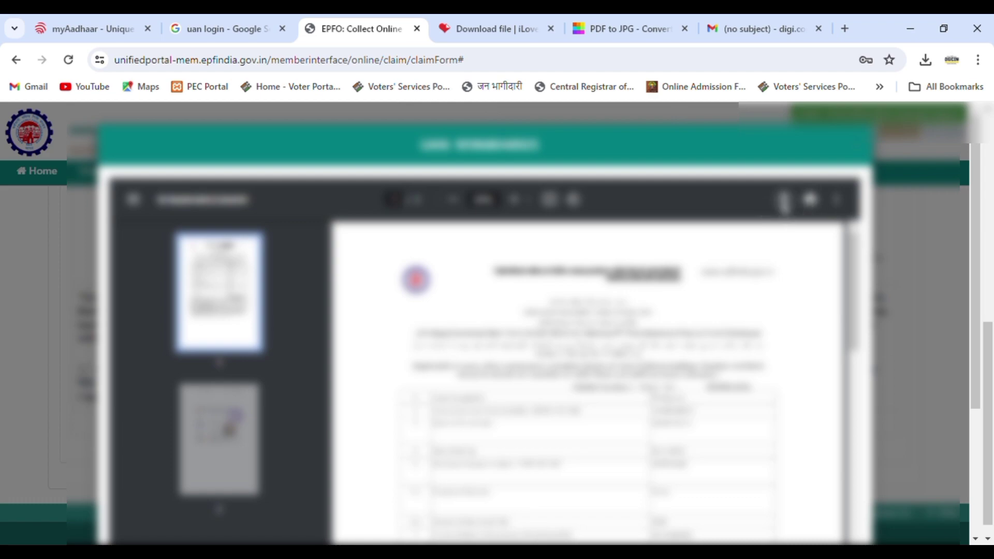
{"action": "left_click", "coordinate": [508, 426]}
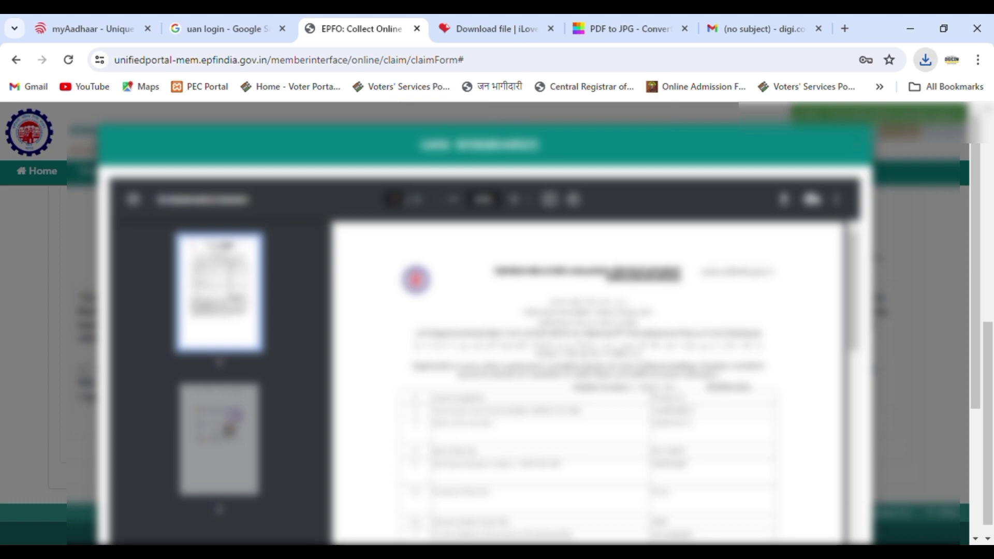
{"action": "left_click", "coordinate": [818, 200]}
{"action": "left_click", "coordinate": [335, 16]}
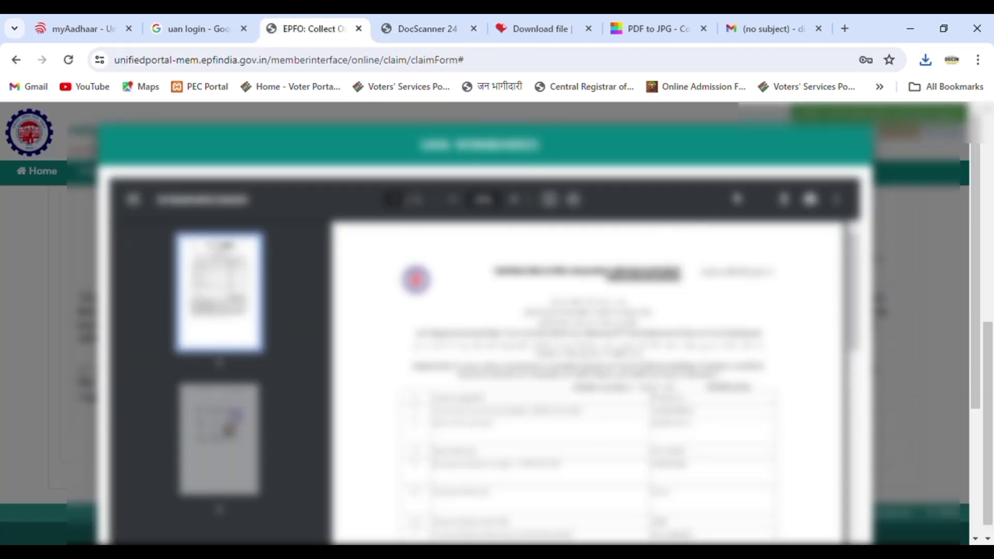
{"action": "left_click", "coordinate": [810, 200]}
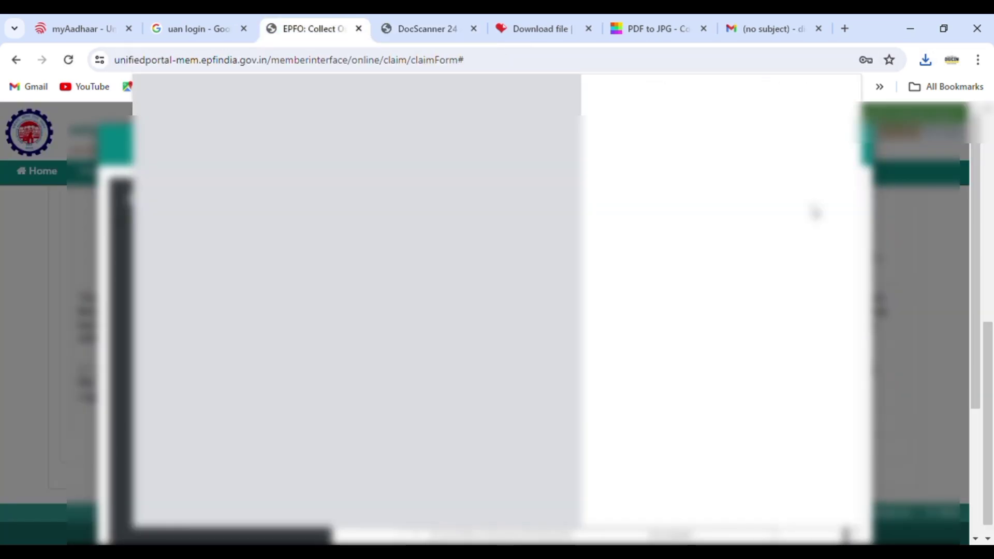